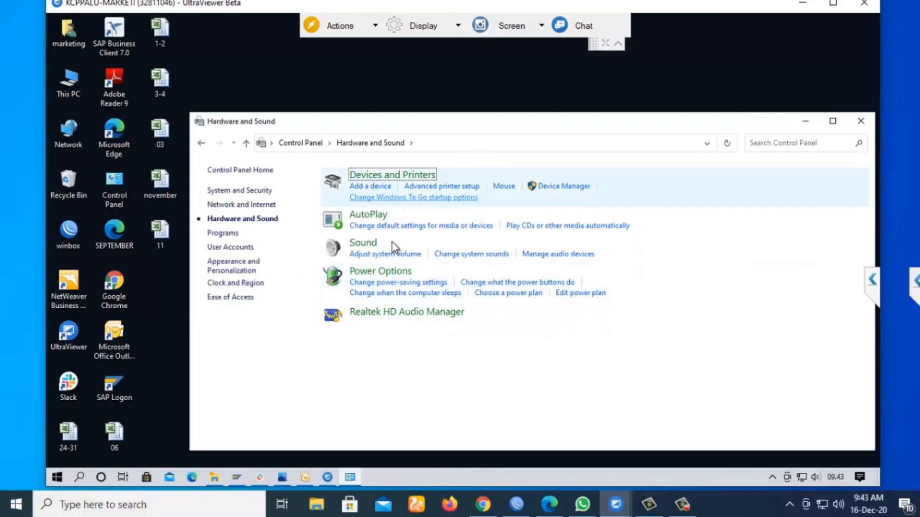
Step: Open the print queue of the EPSON LQ-2190 ESC/P2 printer on 192.168.11.250 and select its queued document
click(393, 176)
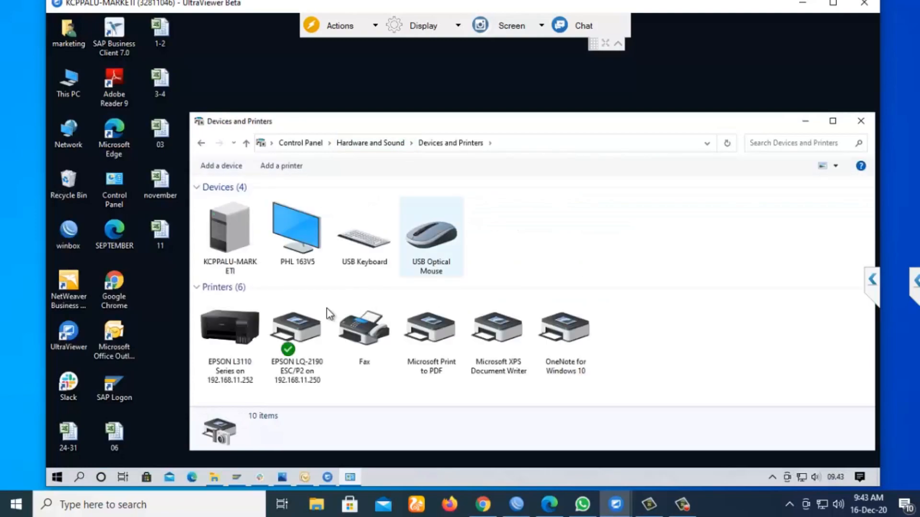
double_click(310, 337)
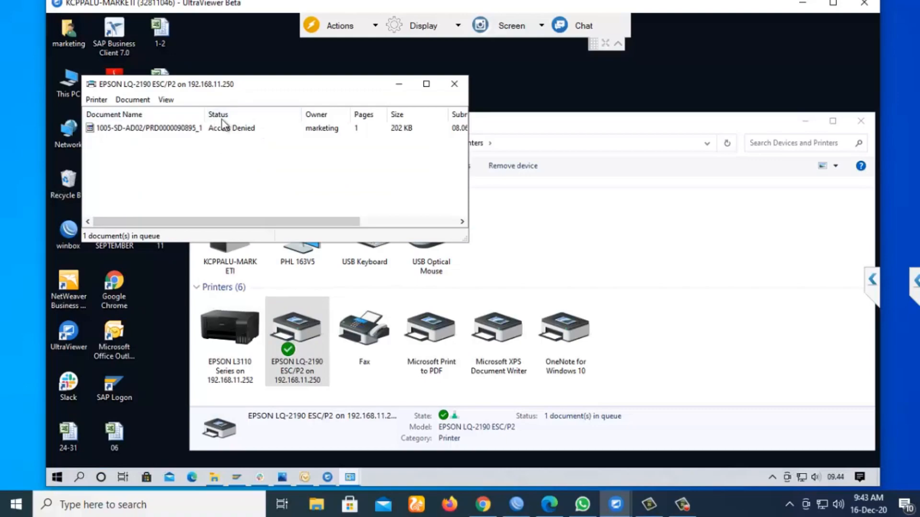
click(192, 129)
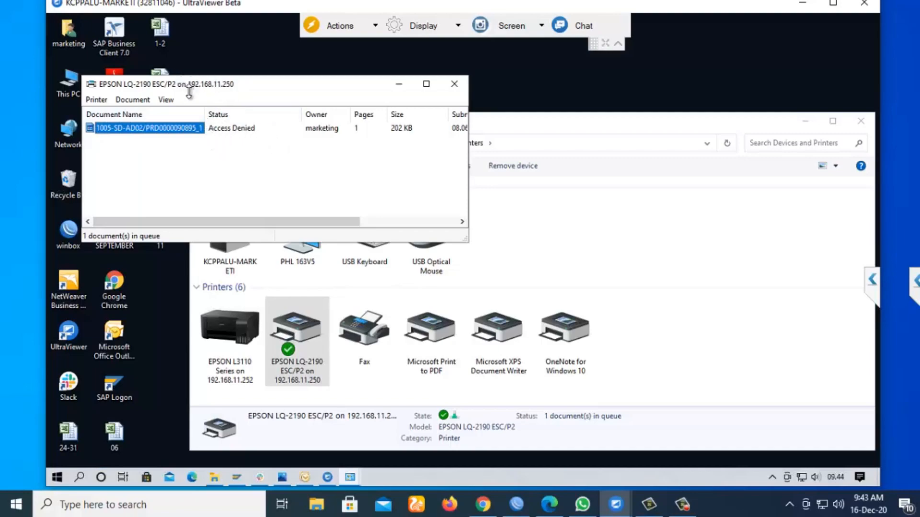
Step: Switch to the DESKTOP-DF4SE24 remote session and bring its Devices and Printers window to the front
click(618, 43)
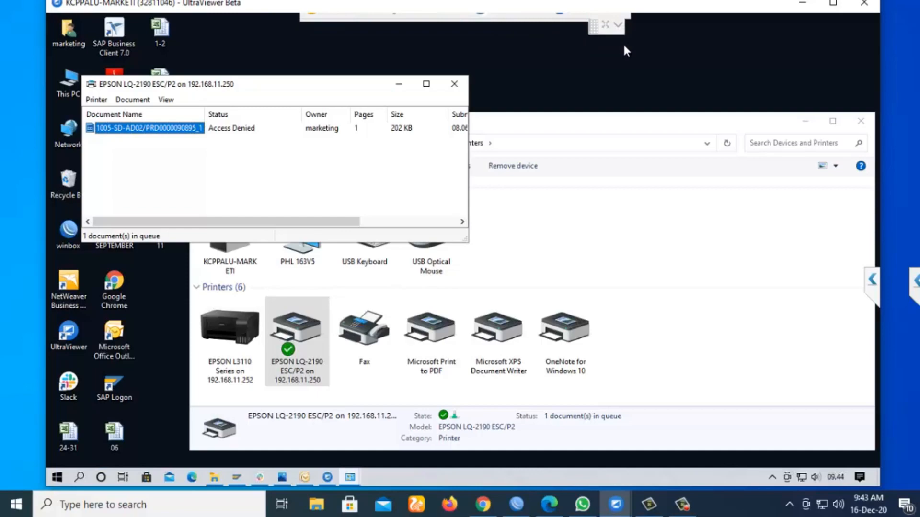
click(799, 6)
mouse_move(614, 505)
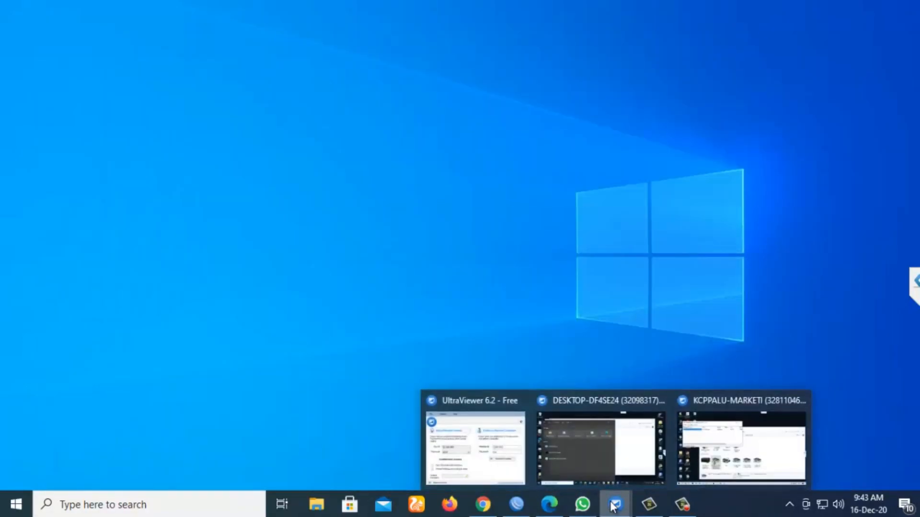
click(622, 479)
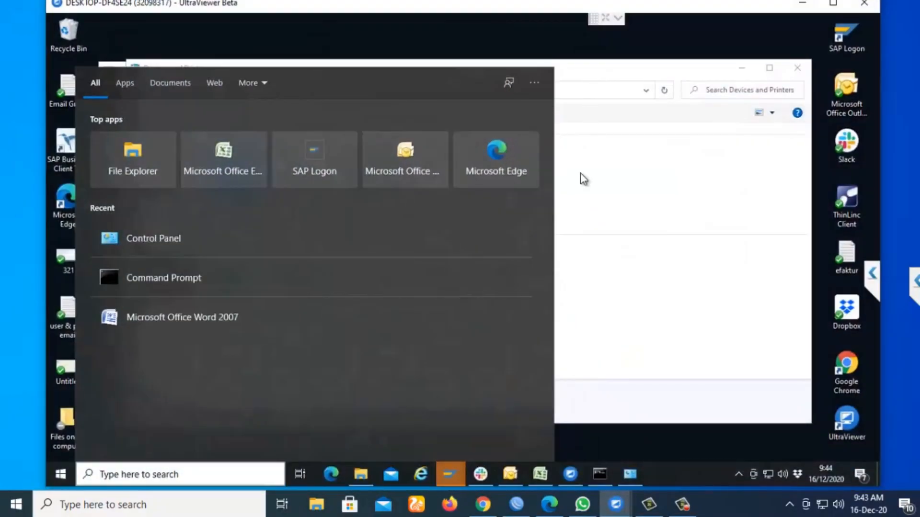
click(580, 173)
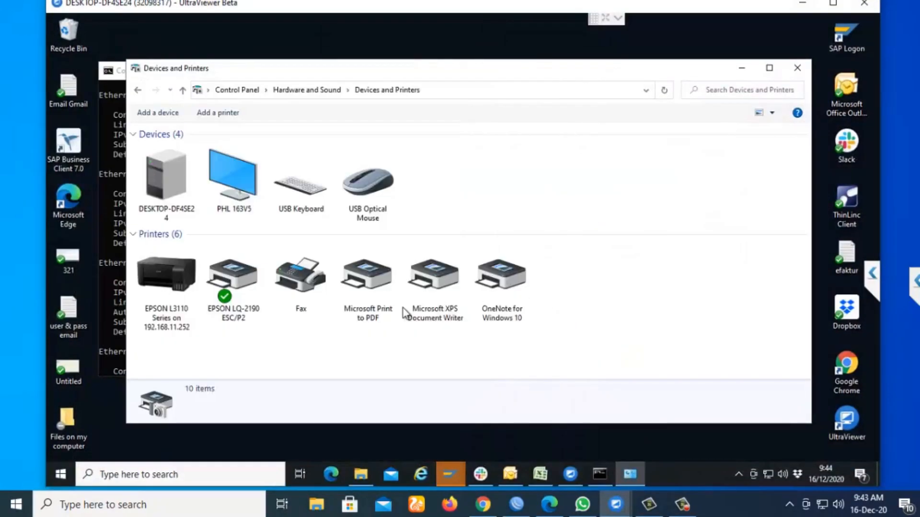
Step: Try to open the Local Group Policy Editor by running gpedit.msc without elevated rights
click(211, 474)
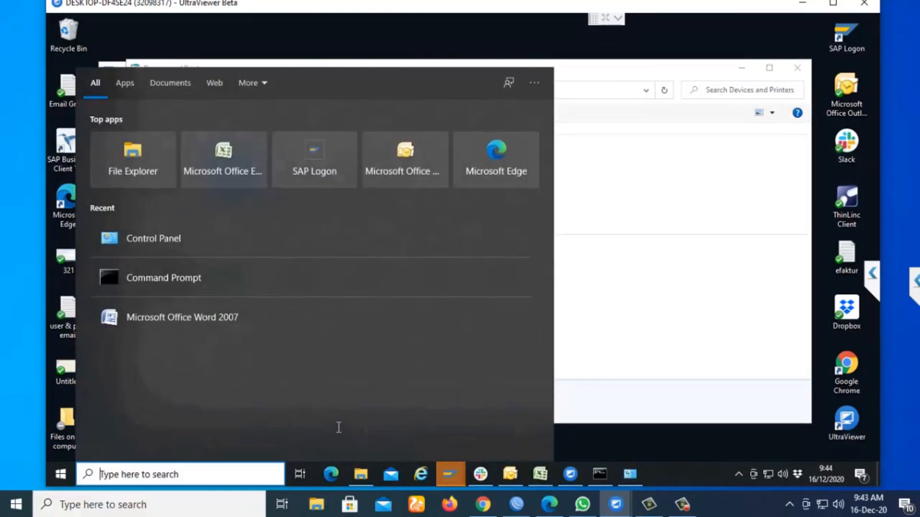
key(super+r)
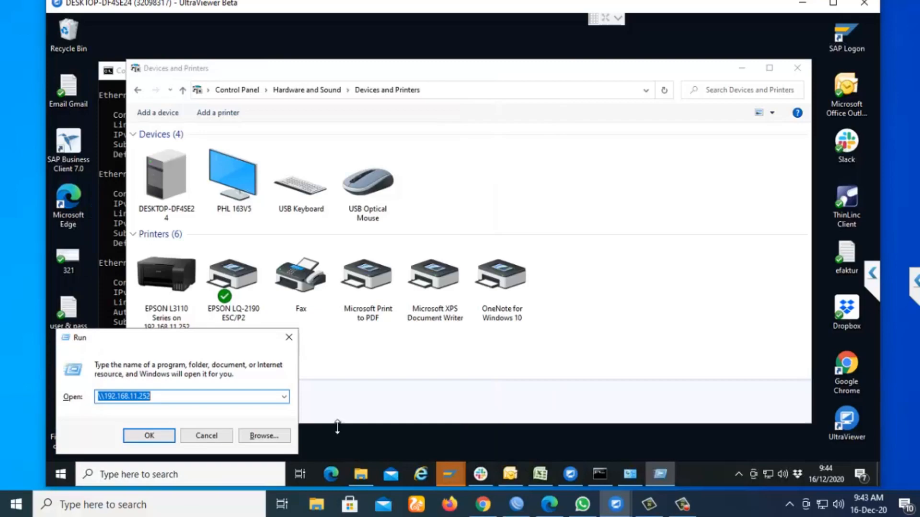
text(gpedit.msc)
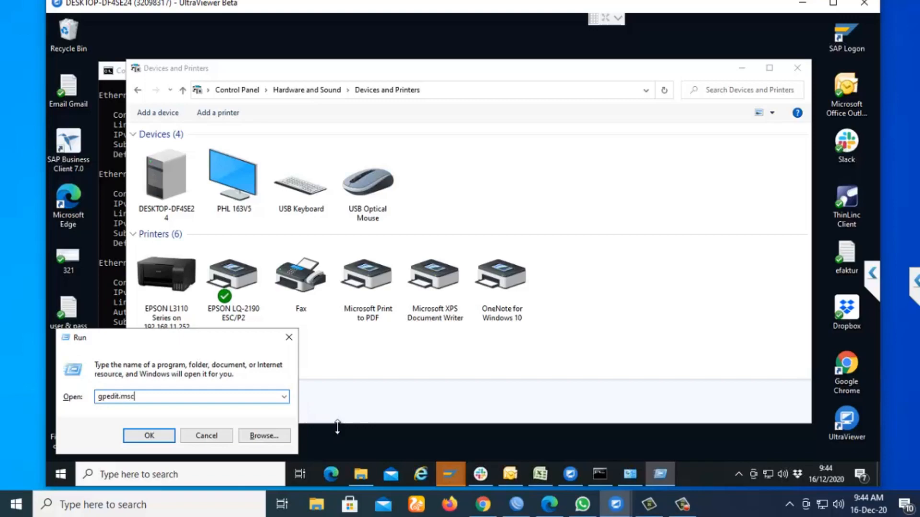
key(Return)
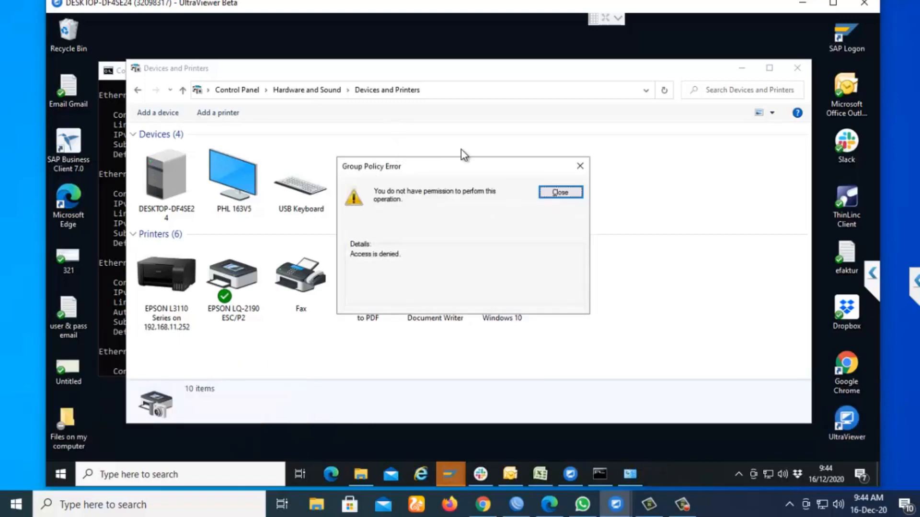
click(580, 165)
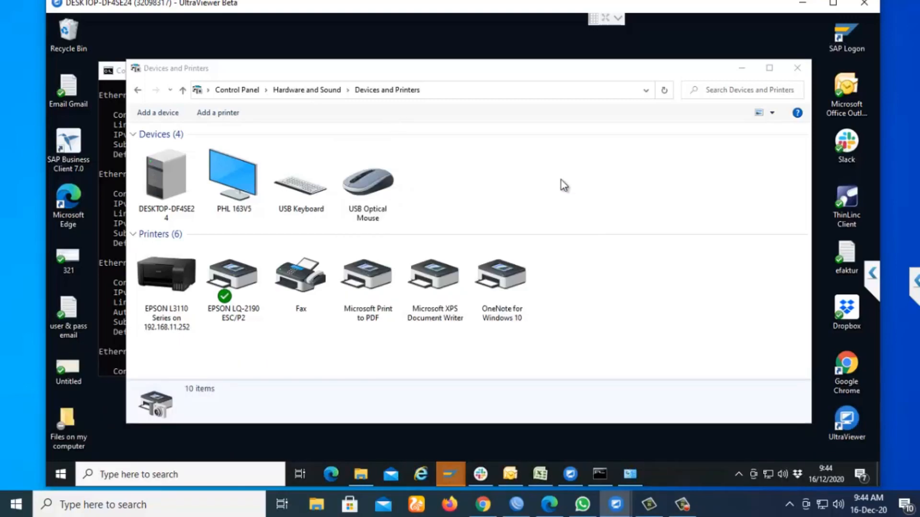
Step: Search for gpedit.msc and run it as administrator, entering the admin account password to authorize it
click(147, 474)
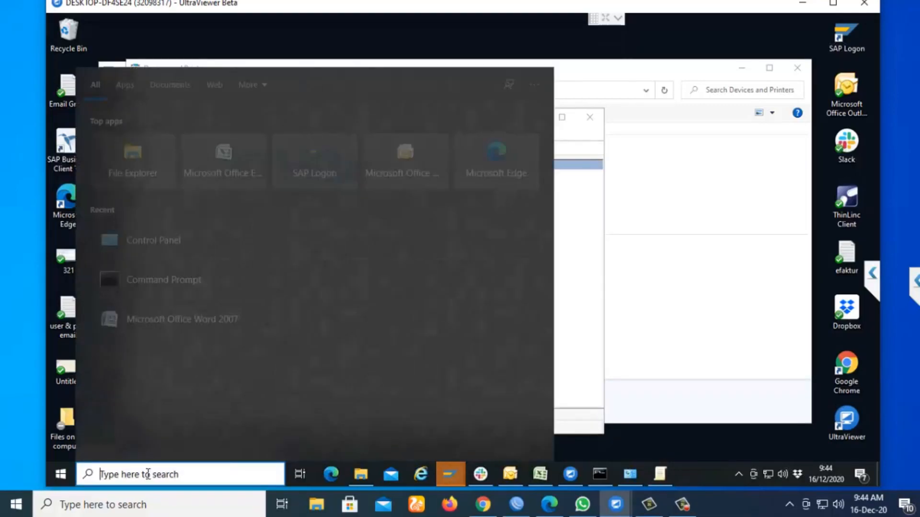
text(gl)
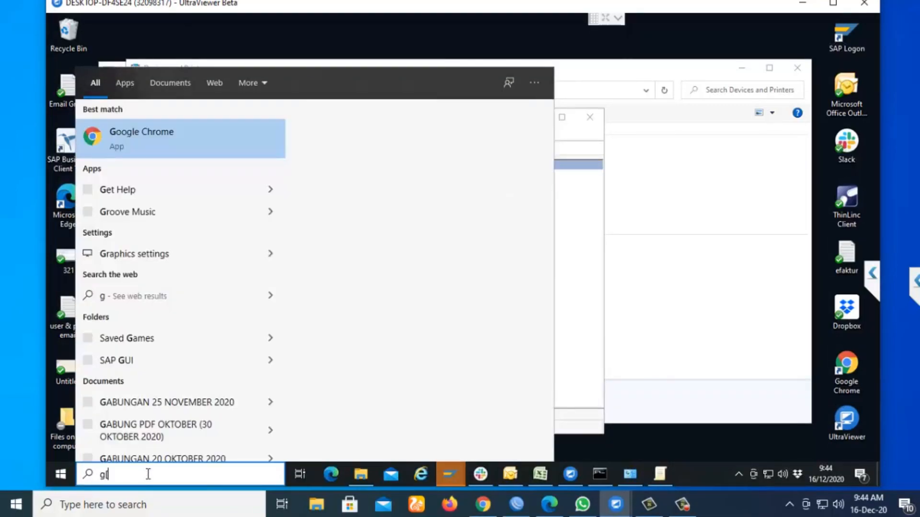
key(BackSpace)
key(BackSpace)
text(gpedit)
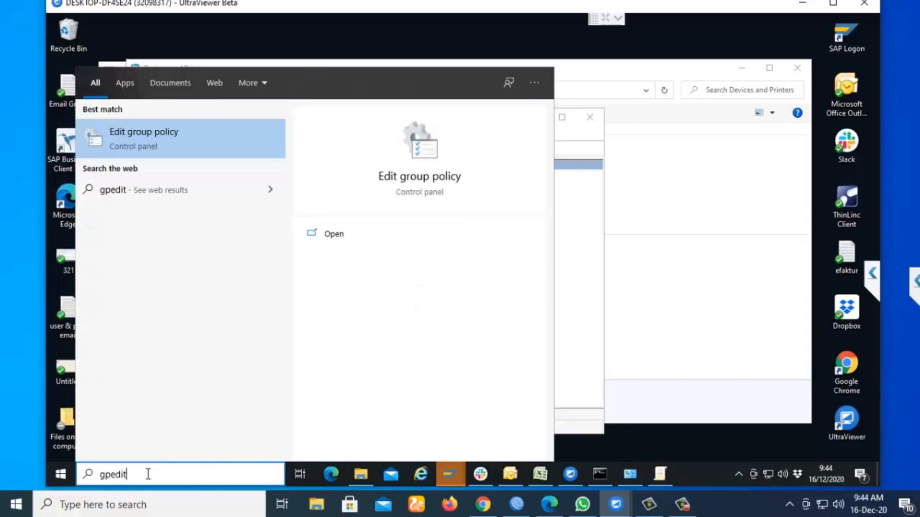
text(.msc)
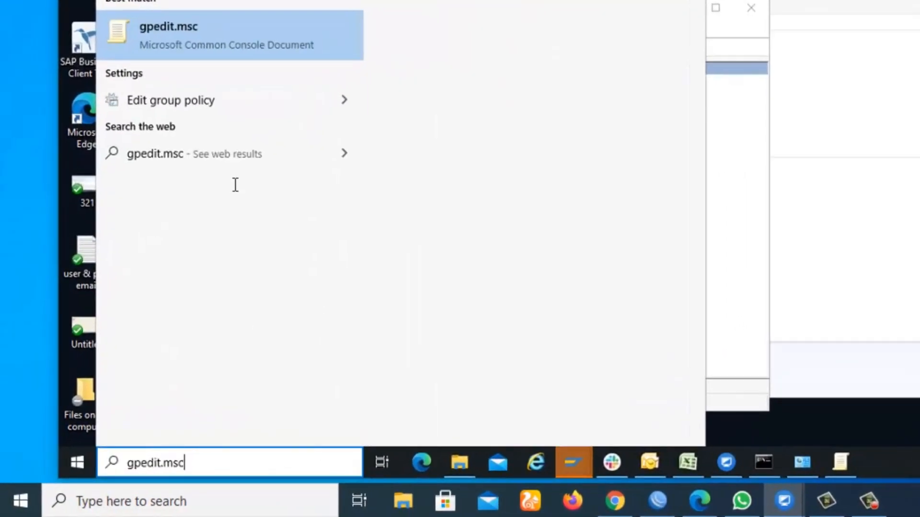
right_click(208, 41)
click(257, 60)
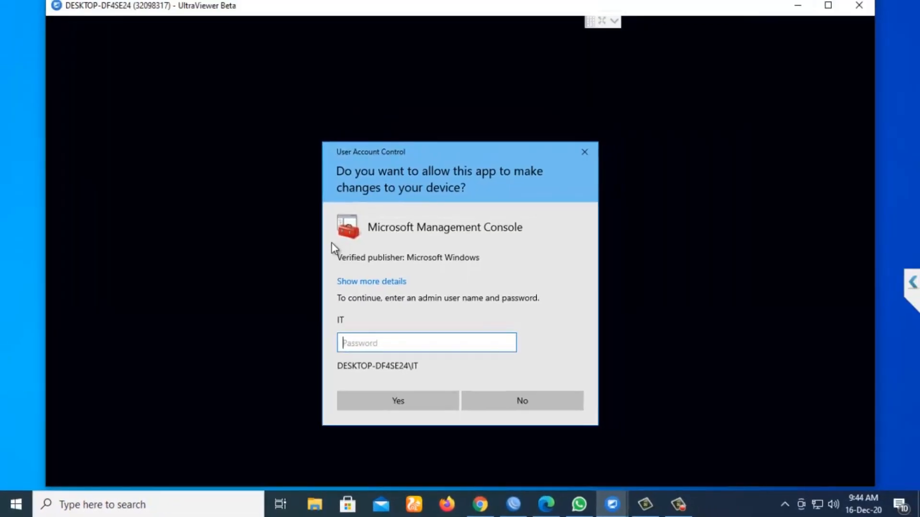
text(********)
key(Return)
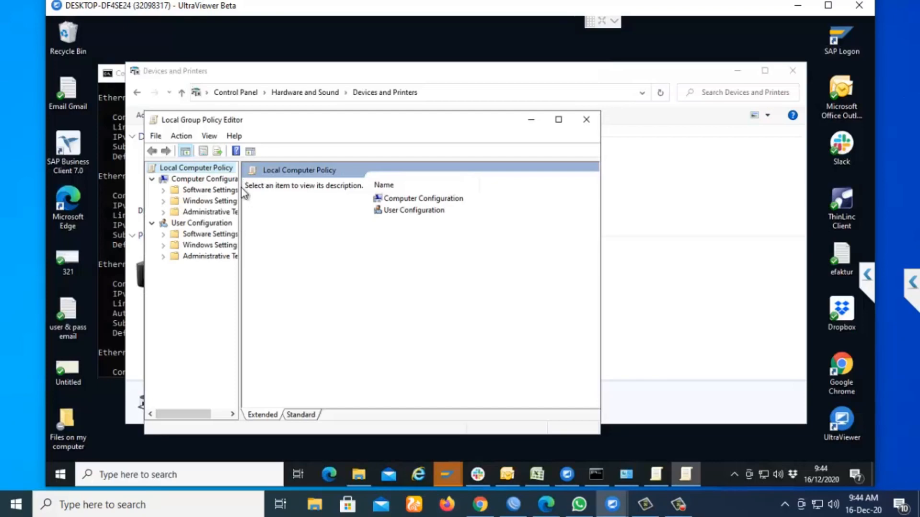
Step: Open the Printers policies under Computer Configuration, Administrative Templates in the Local Group Policy Editor
drag(238, 186, 302, 189)
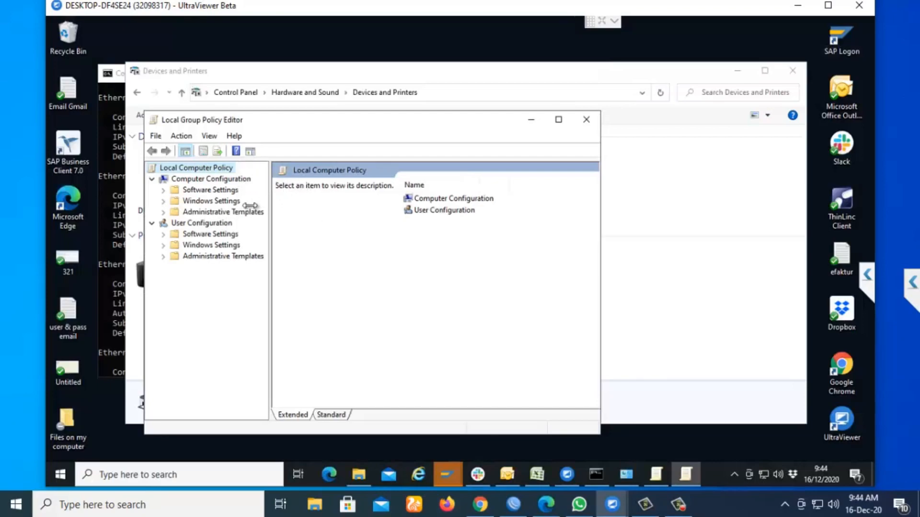
click(240, 212)
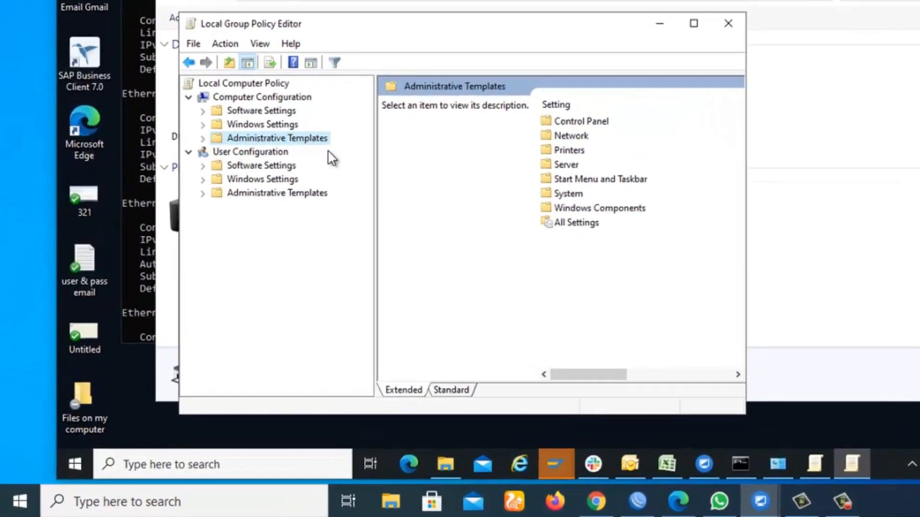
click(598, 140)
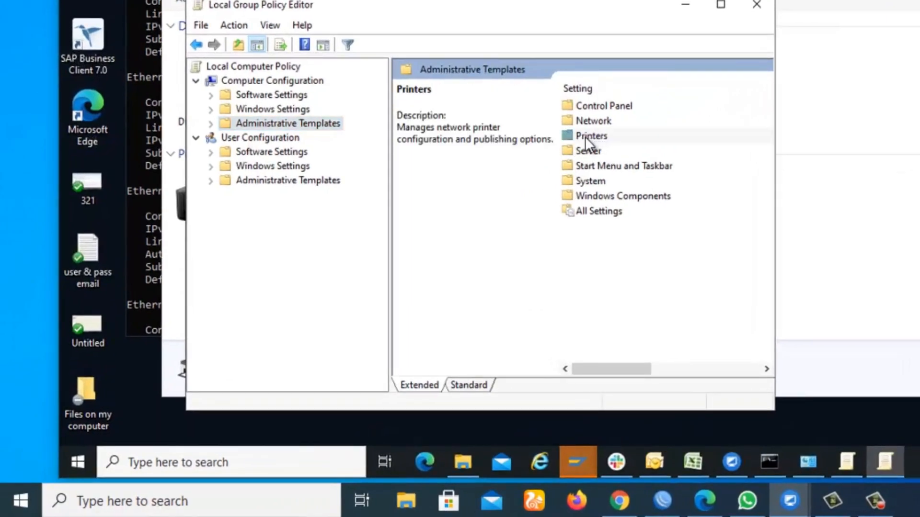
double_click(586, 136)
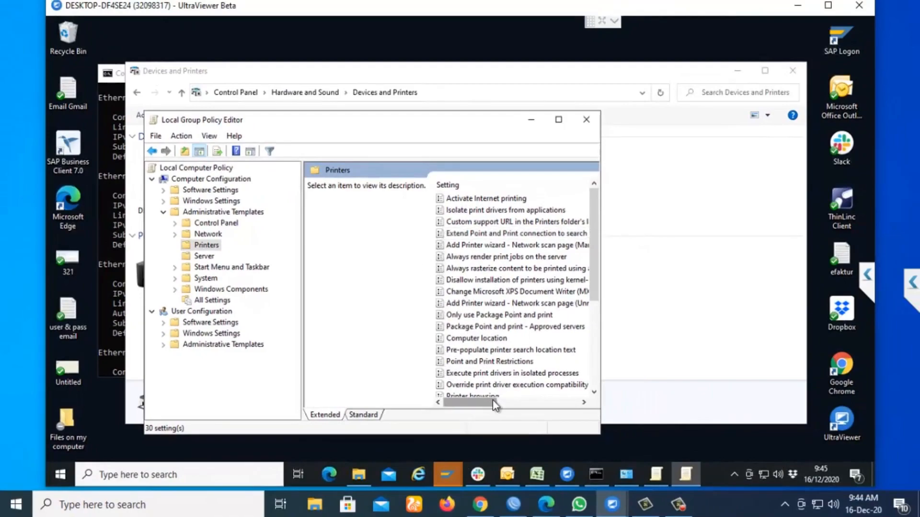
Step: Look through the Printers policy settings and their descriptions for the one that governs point and print behavior
drag(492, 400, 466, 402)
scroll(479, 298, down, 1)
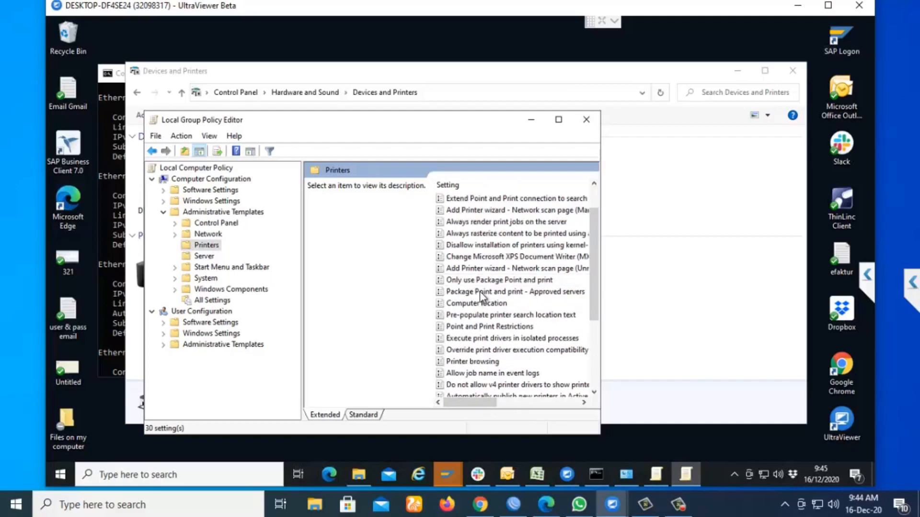
scroll(481, 297, down, 2)
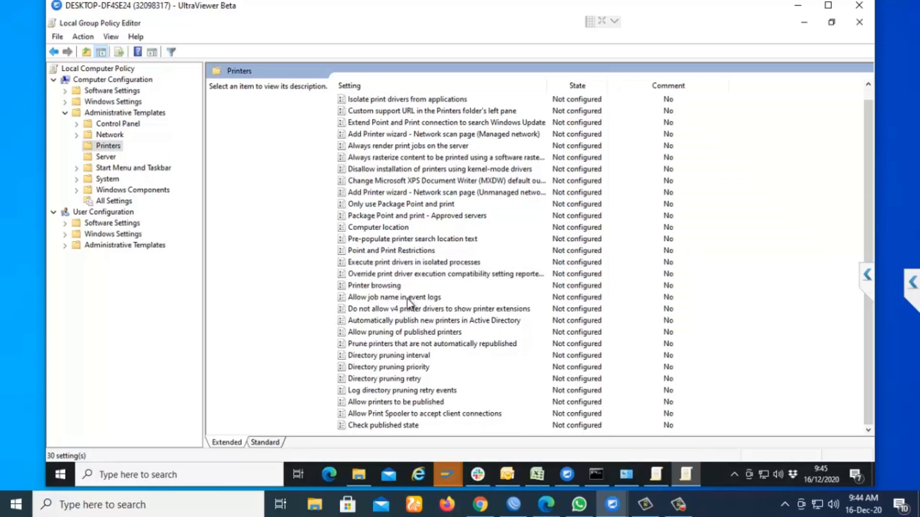
scroll(382, 285, up, 1)
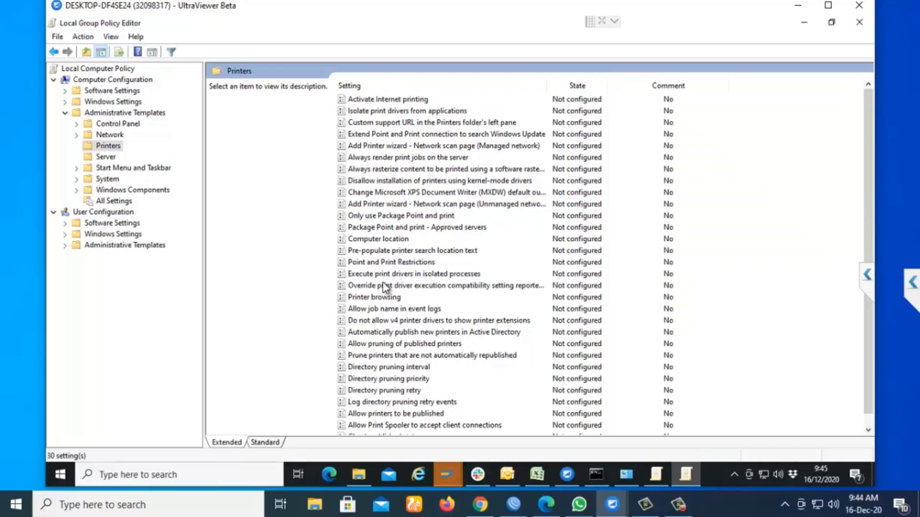
click(437, 274)
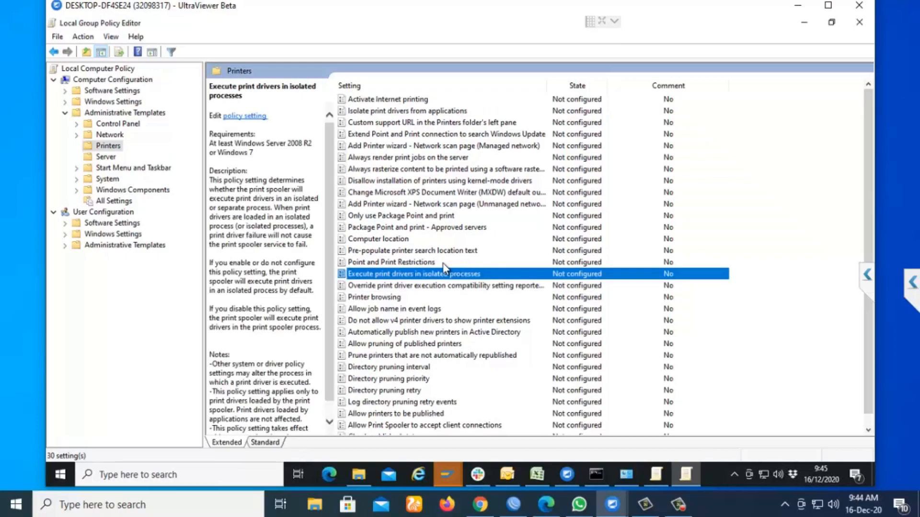
key(Down)
key(Down)
key(Down)
key(Down)
key(Down)
key(Down)
key(Down)
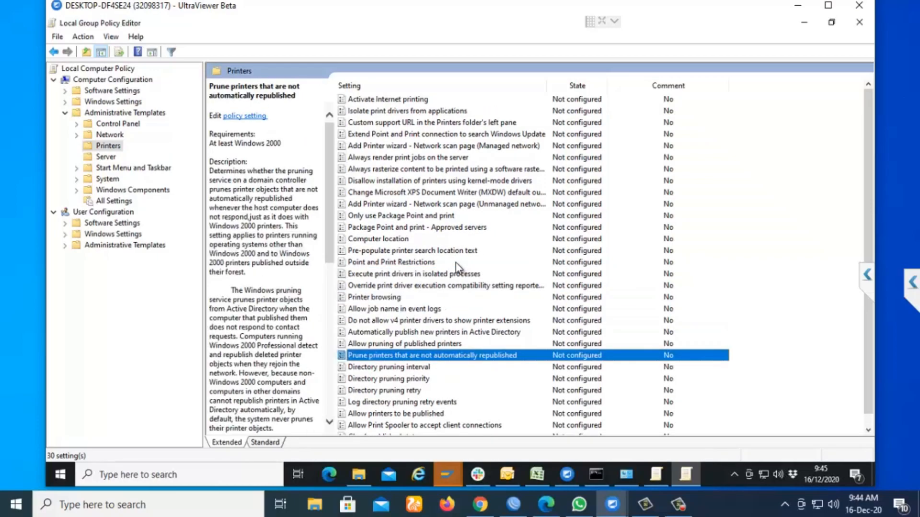
key(Up)
key(Up)
key(Up)
key(Up)
key(Up)
key(Up)
key(Up)
key(Up)
key(Up)
key(Up)
key(Up)
key(Down)
key(Down)
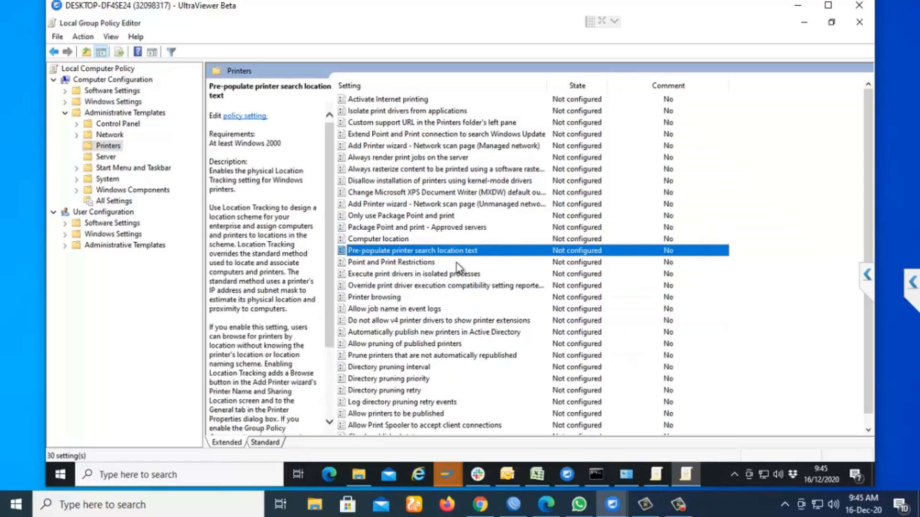
Step: Set the Point and Print Restrictions policy to Disabled, apply it and minimize the policy editor
click(449, 262)
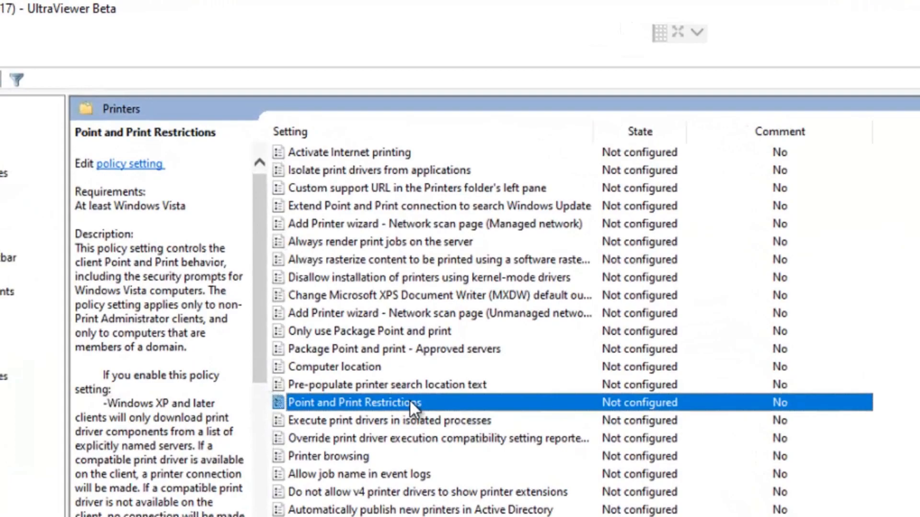
double_click(409, 402)
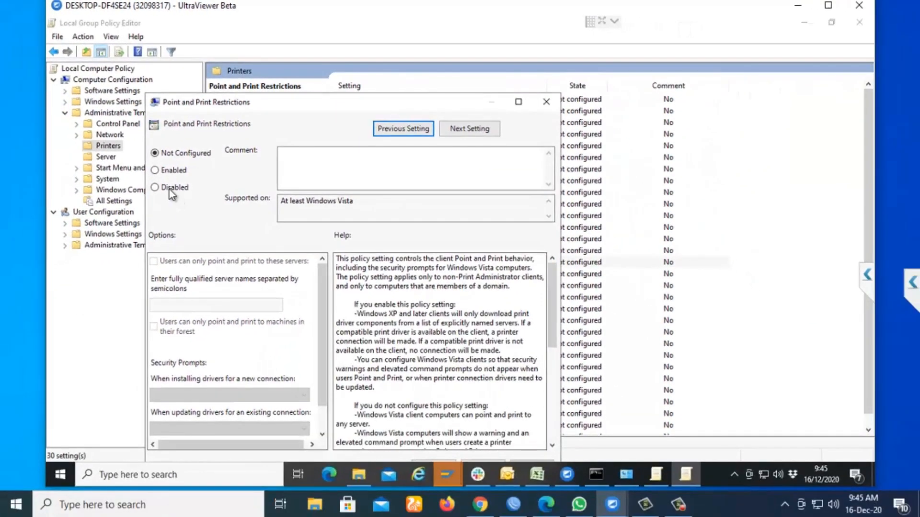
click(169, 188)
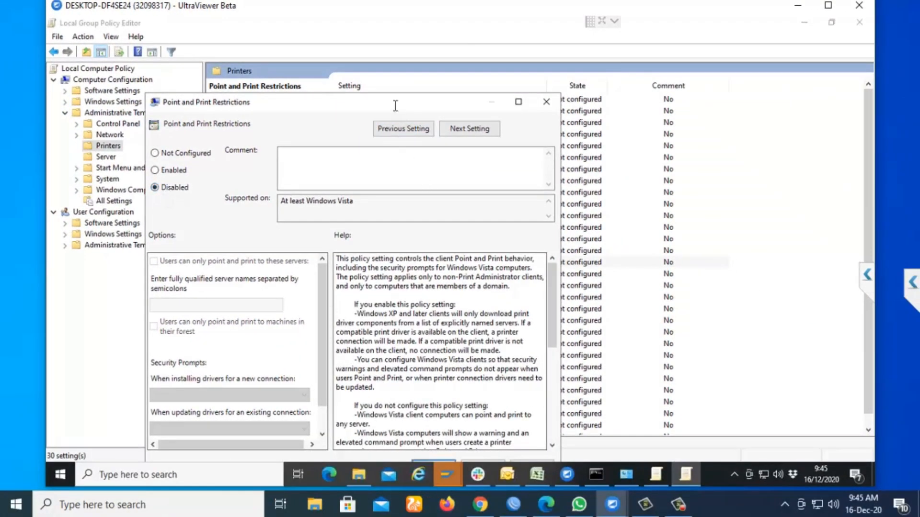
drag(401, 59, 404, 67)
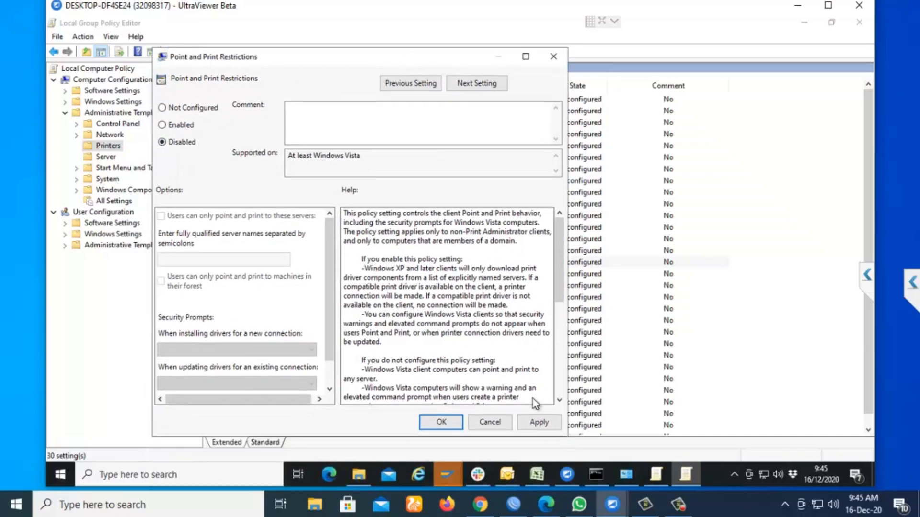
click(524, 423)
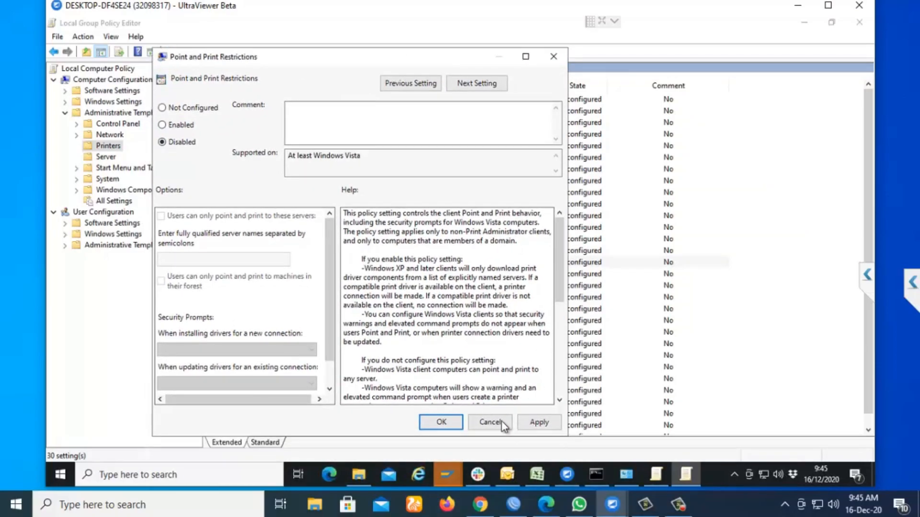
click(440, 422)
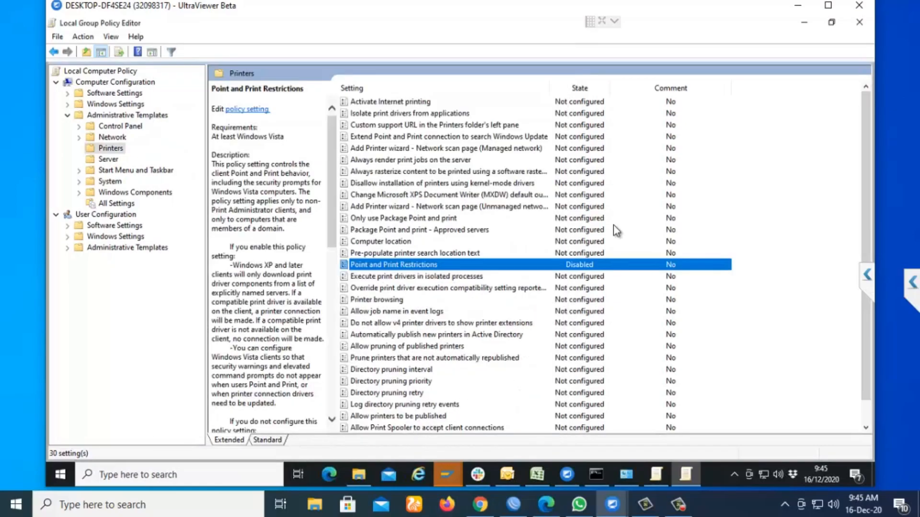
click(805, 23)
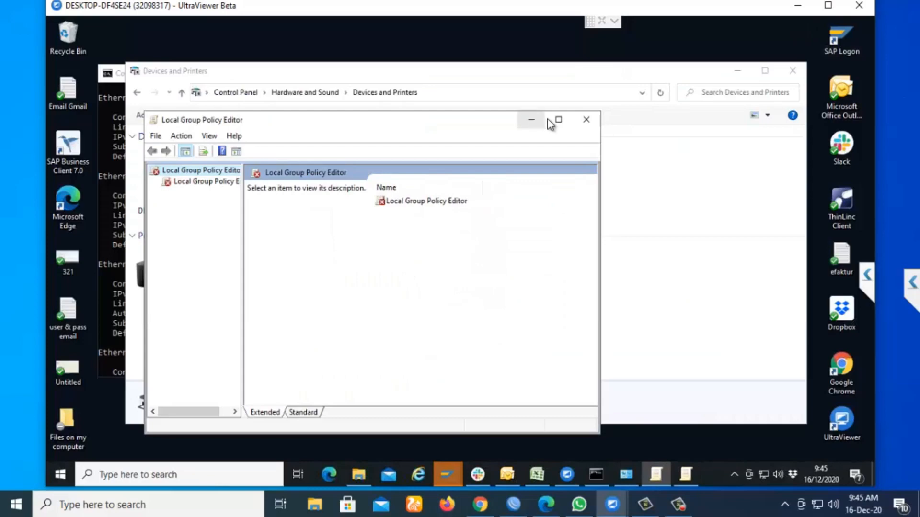
Step: Minimize the host's Devices and Printers window, dismiss the SAP message and switch to the KCPPALU-MARKETI remote session
click(738, 70)
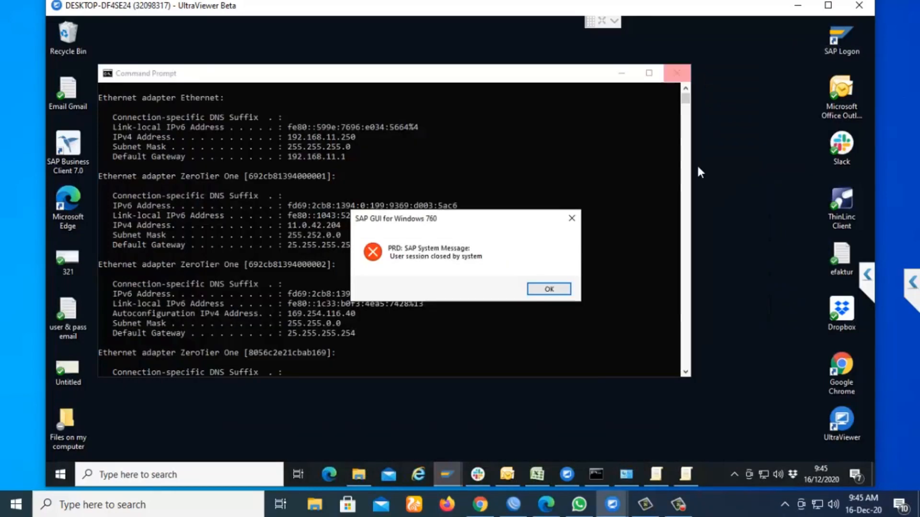
click(564, 290)
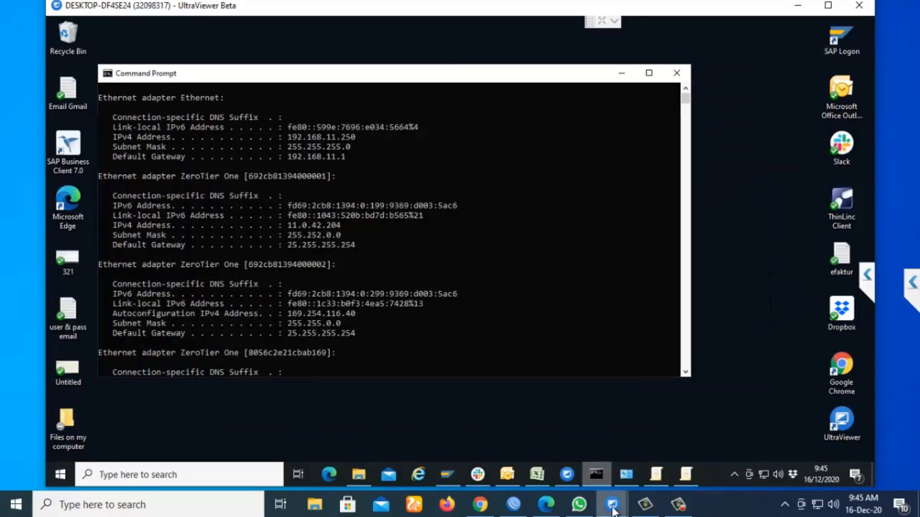
mouse_move(613, 512)
click(688, 444)
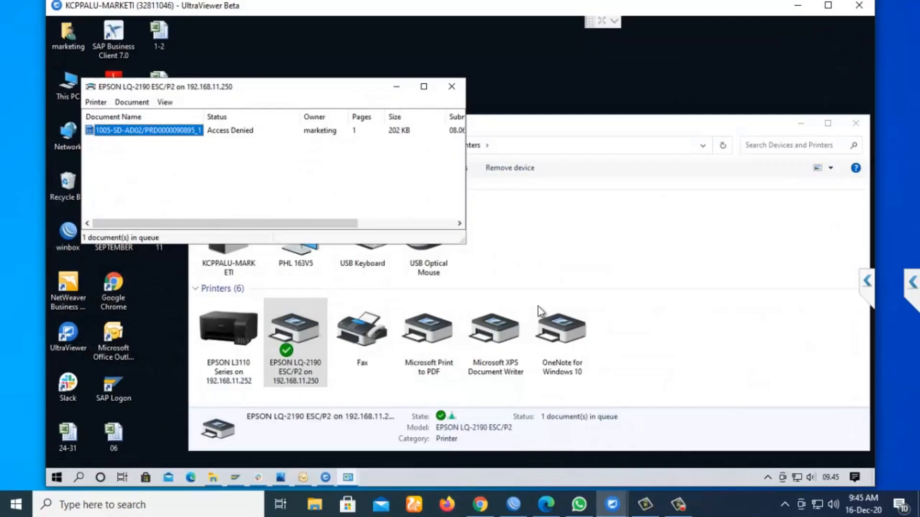
Step: Restart the stuck Access Denied document in the EPSON LQ-2190 ESC/P2 print queue, repeating the restart once
click(276, 178)
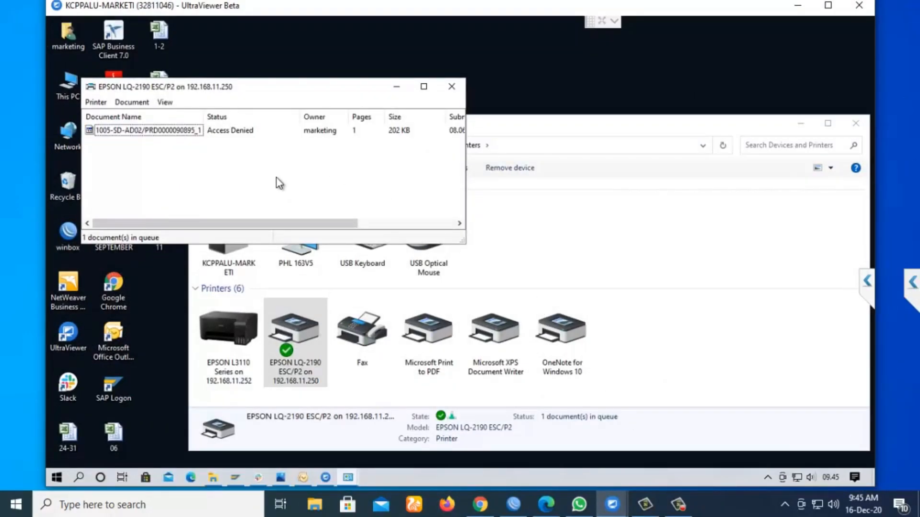
click(168, 130)
right_click(167, 128)
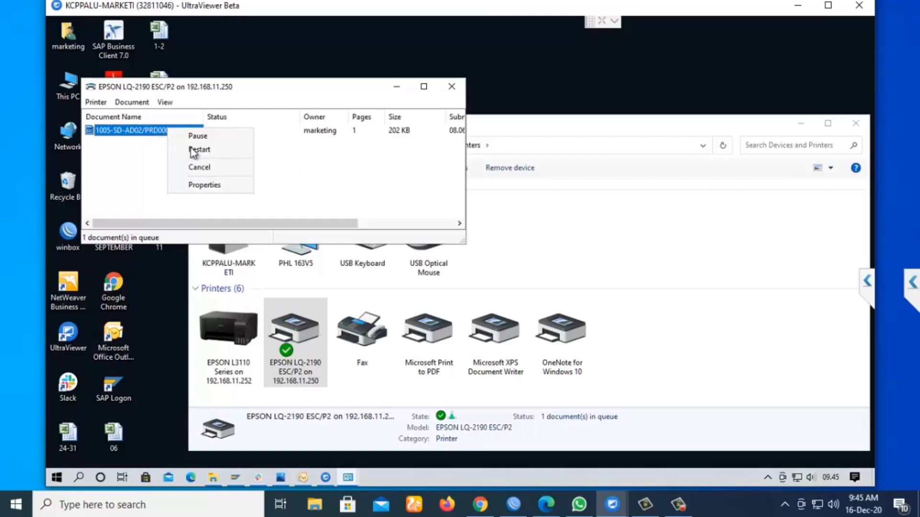
click(191, 149)
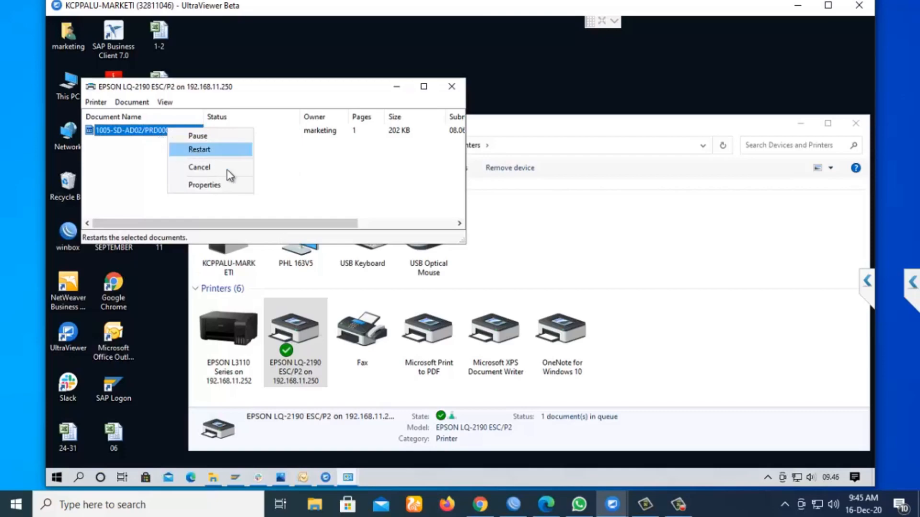
right_click(159, 131)
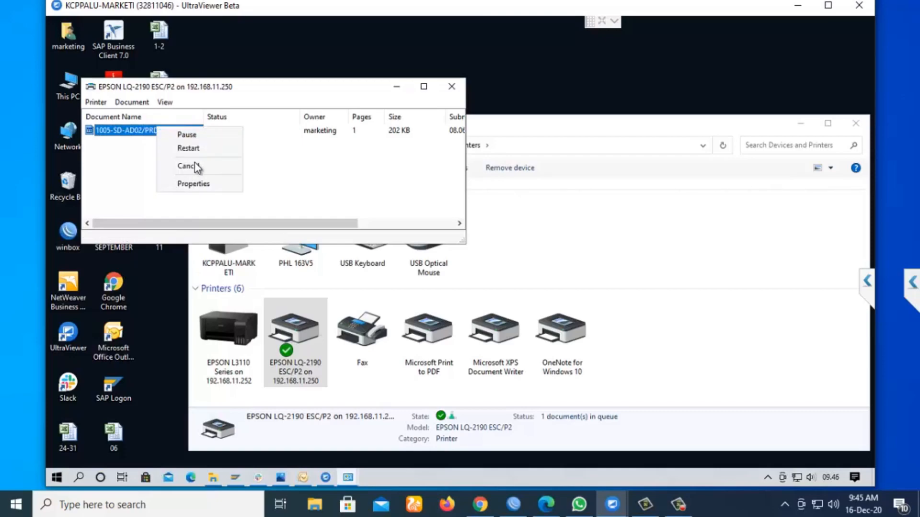
click(198, 150)
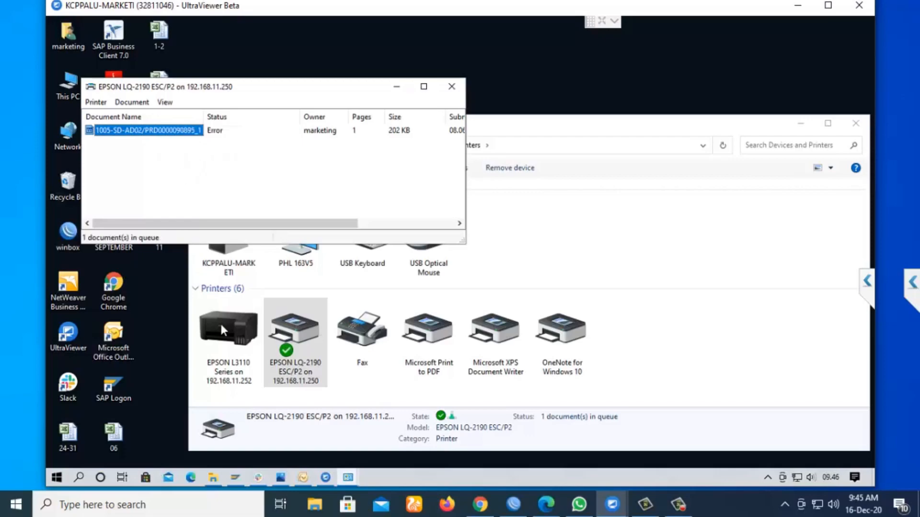
Step: Search for winword on the client computer and open a blank Microsoft Office Word 2007 document
click(80, 478)
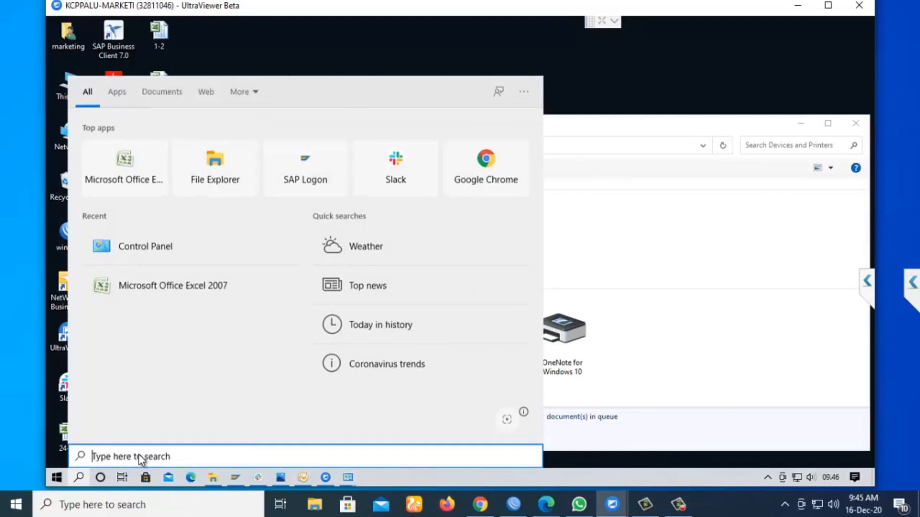
text(winword)
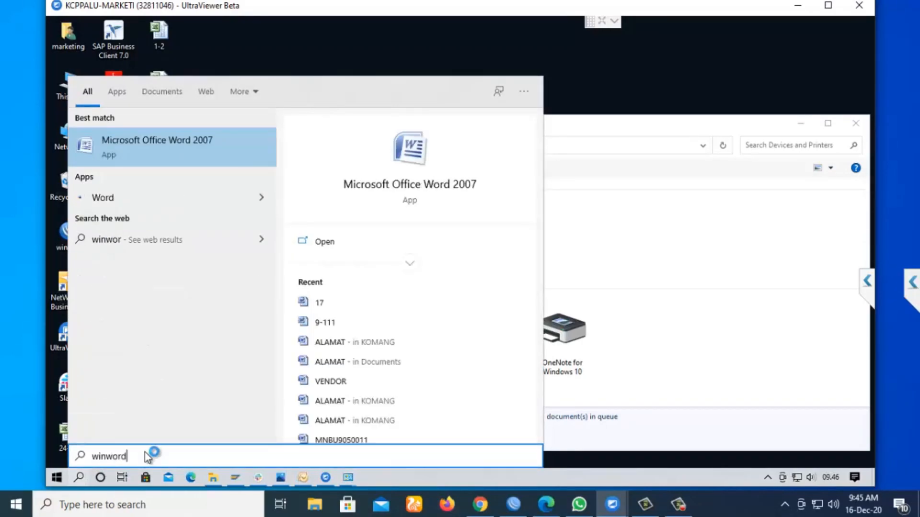
click(254, 195)
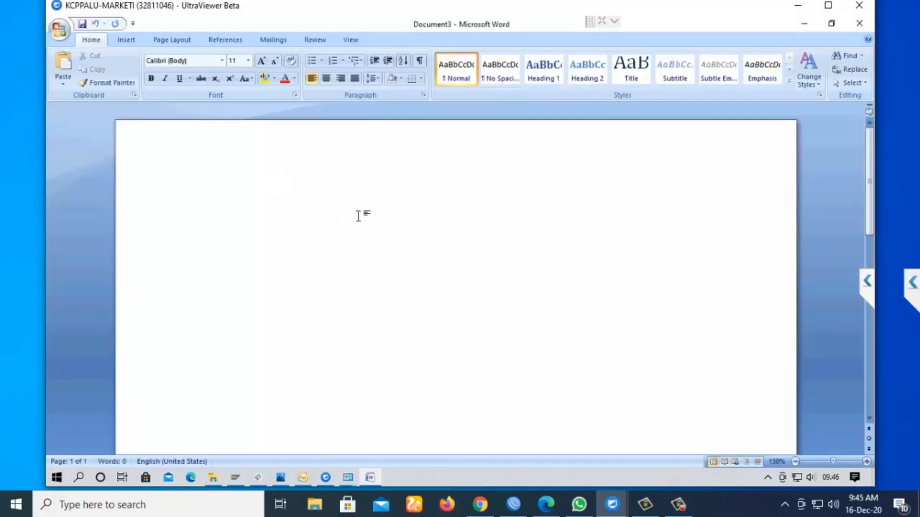
Step: Enter asff in the blank document and print one copy to the EPSON LQ-2190 ESC/P2 on 192.168.11.250
text(asff)
key(ctrl+p)
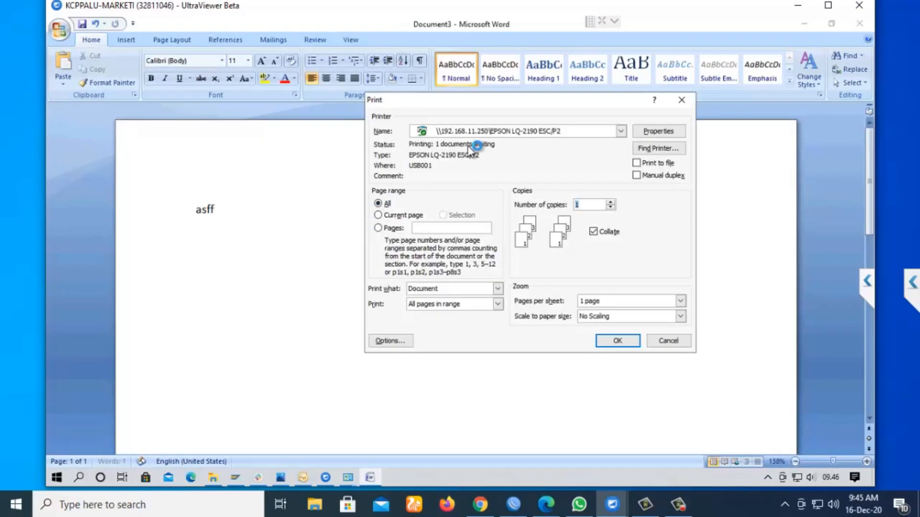
click(618, 341)
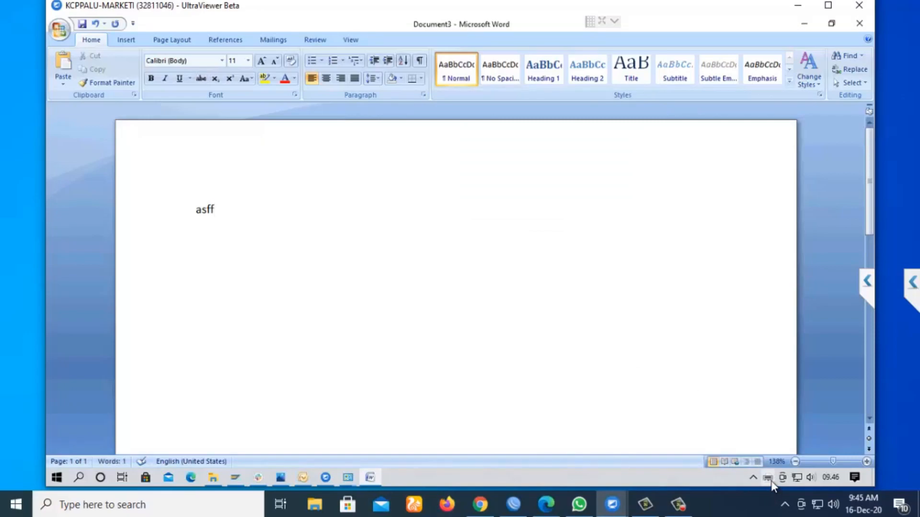
Step: Open the EPSON LQ-2190 print queue, select the Word test job and refresh the list to check its status
double_click(772, 484)
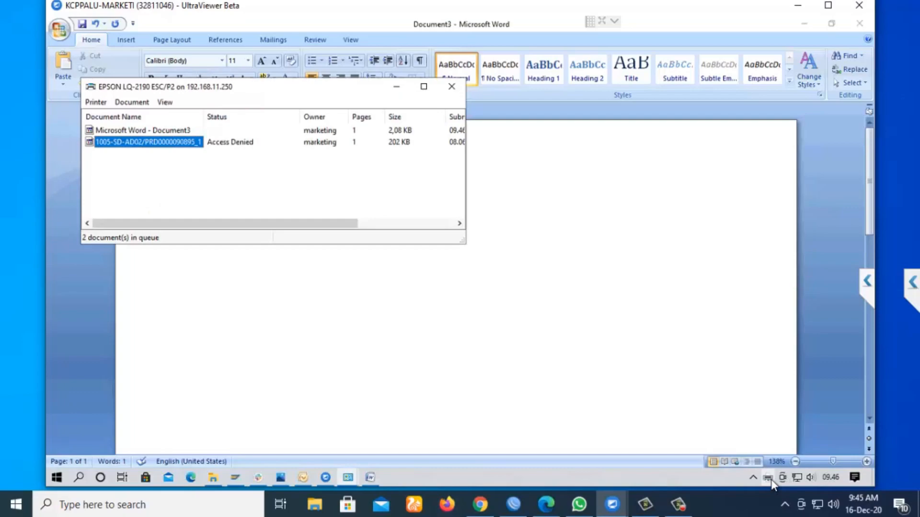
click(178, 131)
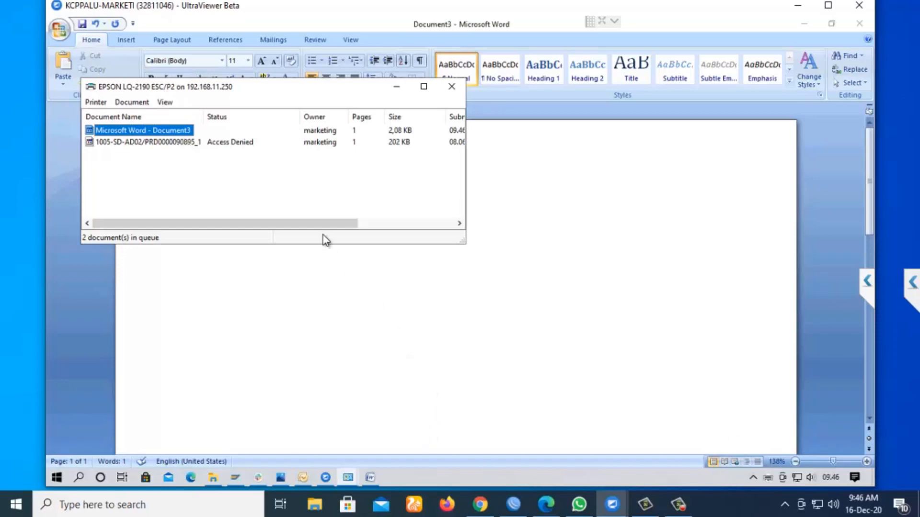
click(166, 102)
click(190, 130)
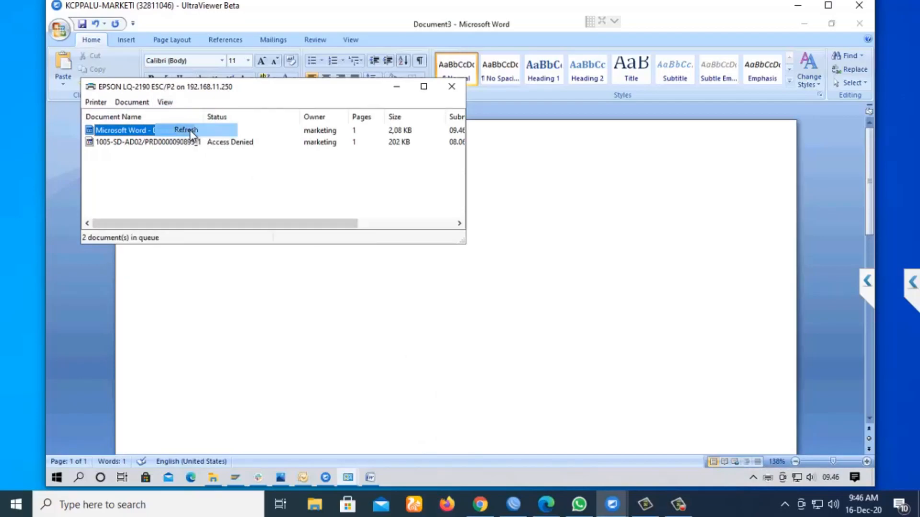